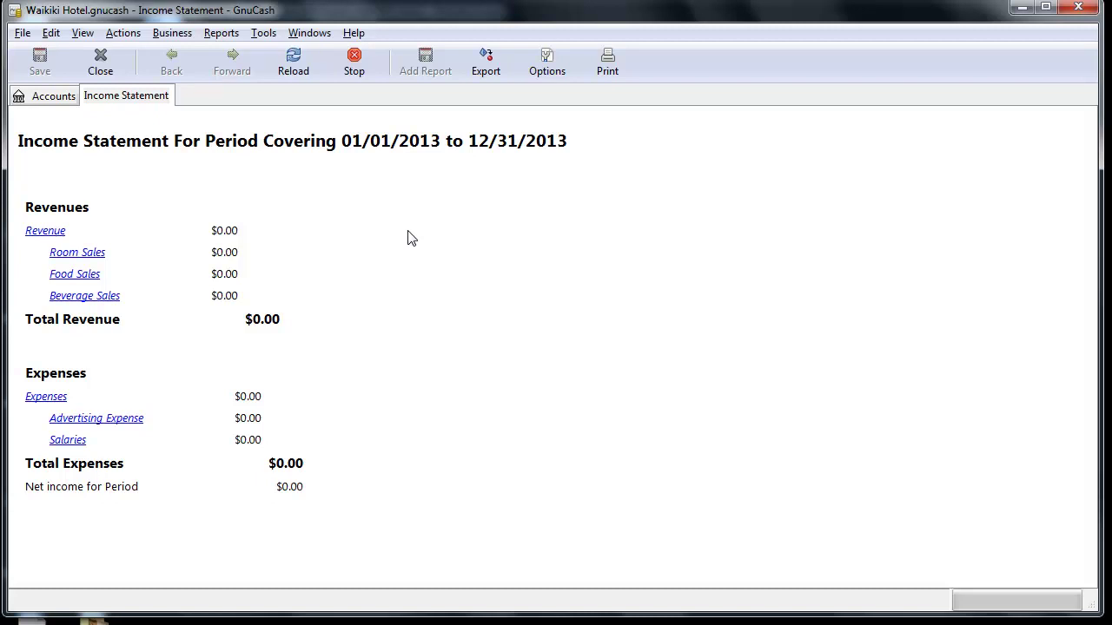
# - Print the Income Statement report to the Adobe PDF printer
pyautogui.click(20, 33)
pyautogui.click(53, 175)
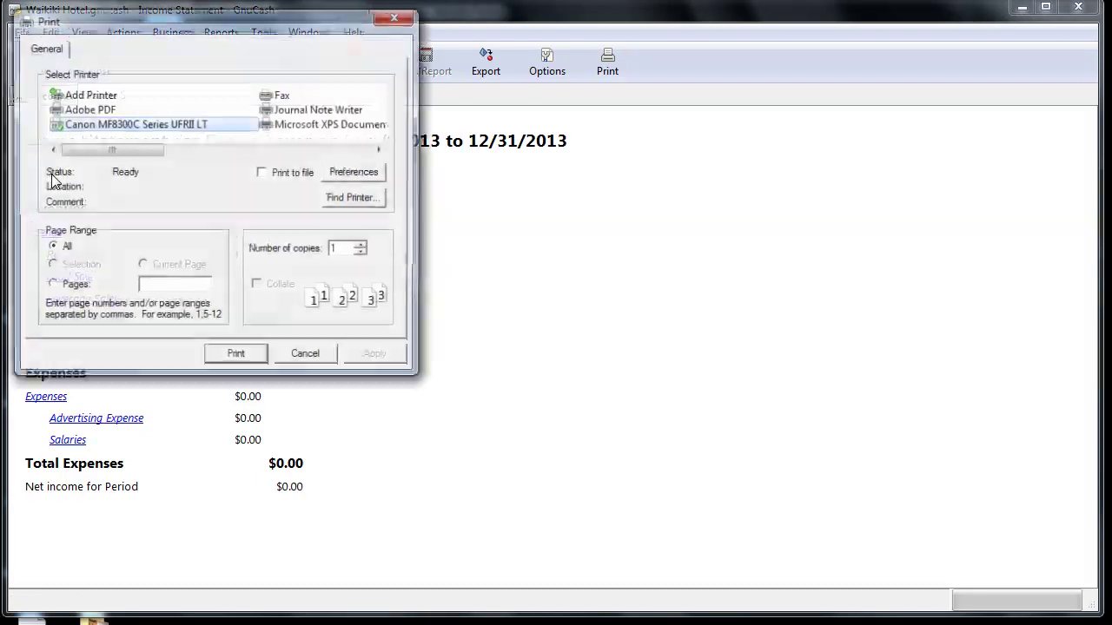
pyautogui.click(80, 111)
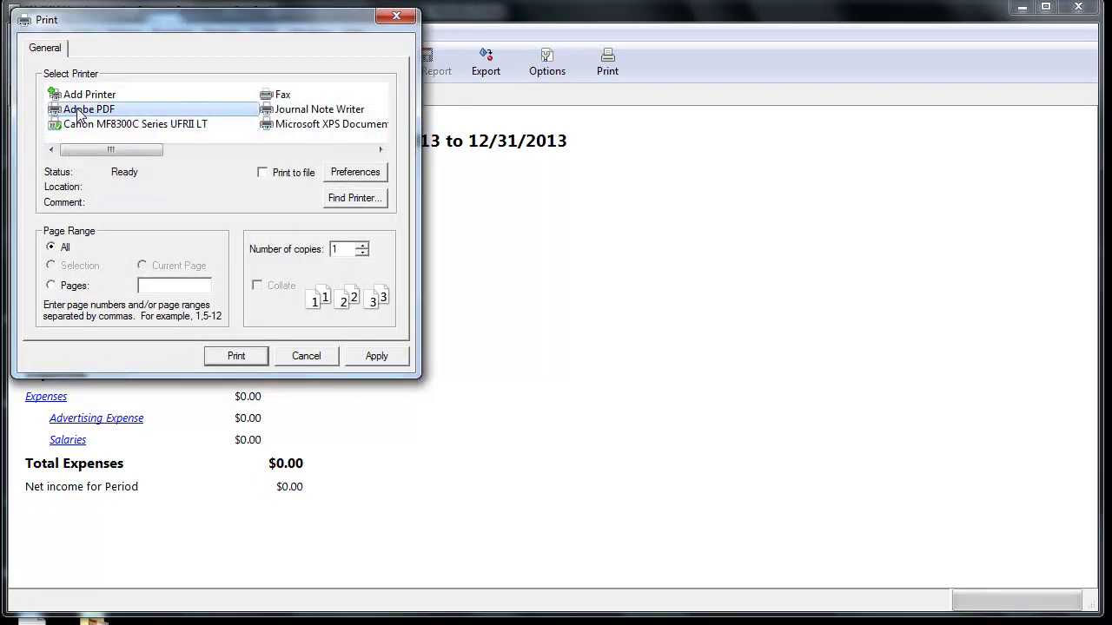
pyautogui.click(244, 358)
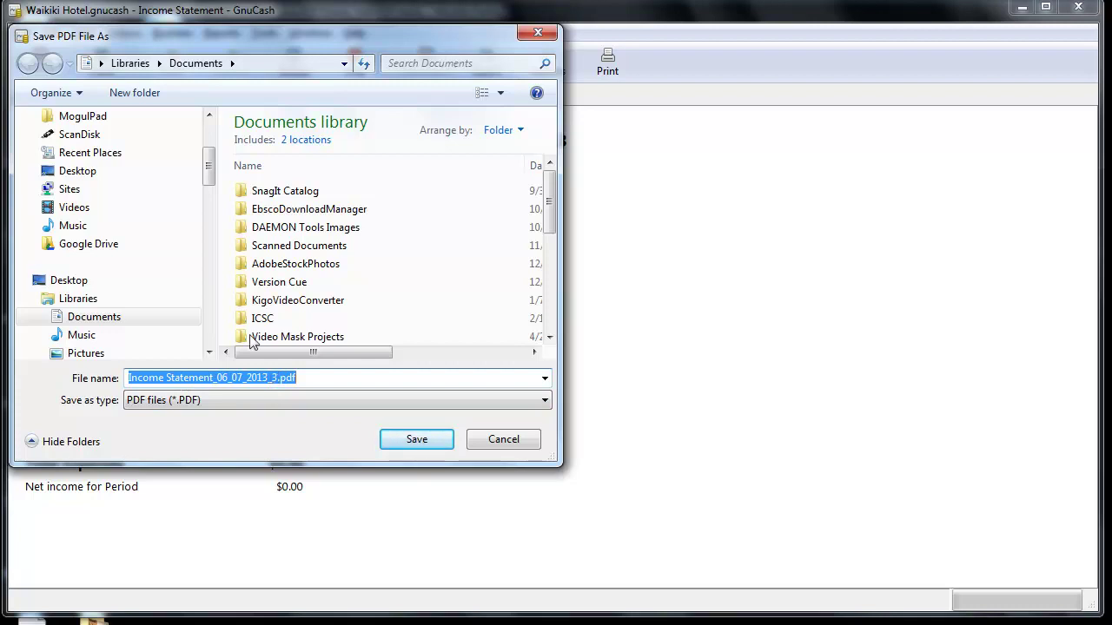
# - Save Income Statement_06_07_2013_3.pdf into the Downloads folder
pyautogui.scroll(3, 208, 165)
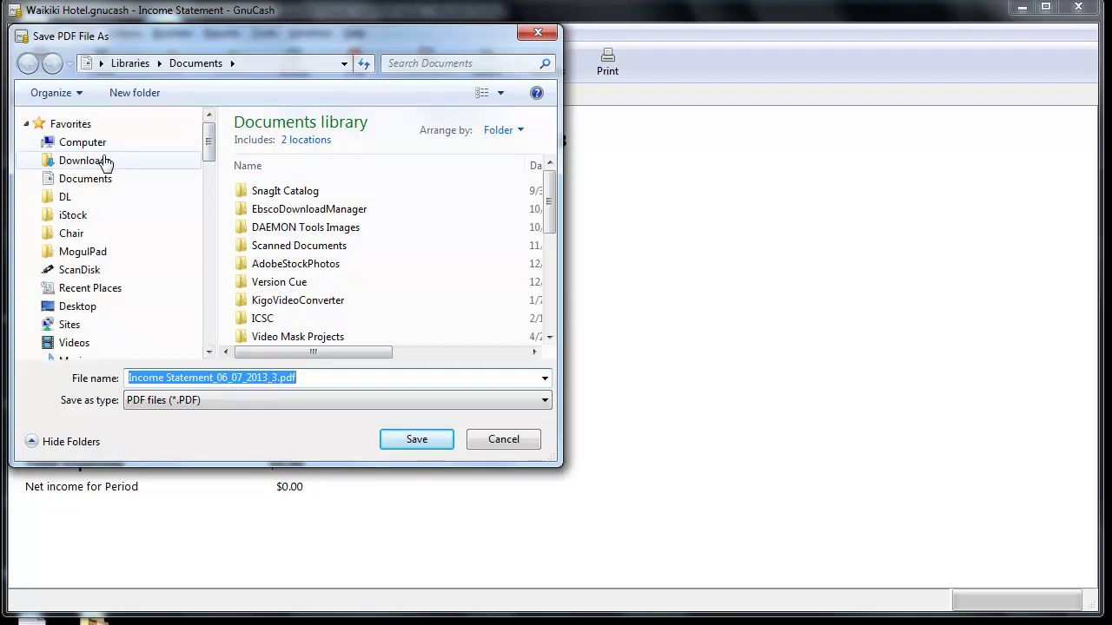
pyautogui.click(104, 161)
pyautogui.click(412, 441)
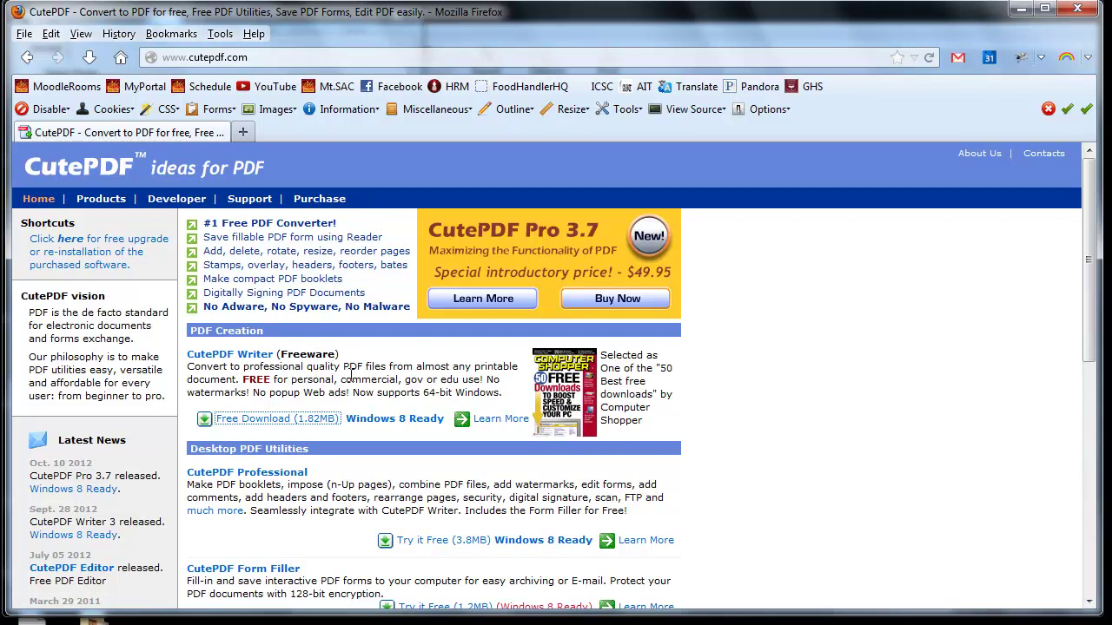
# - Download the free CuteWriter.exe installer and launch it from Firefox's downloads
pyautogui.click(274, 421)
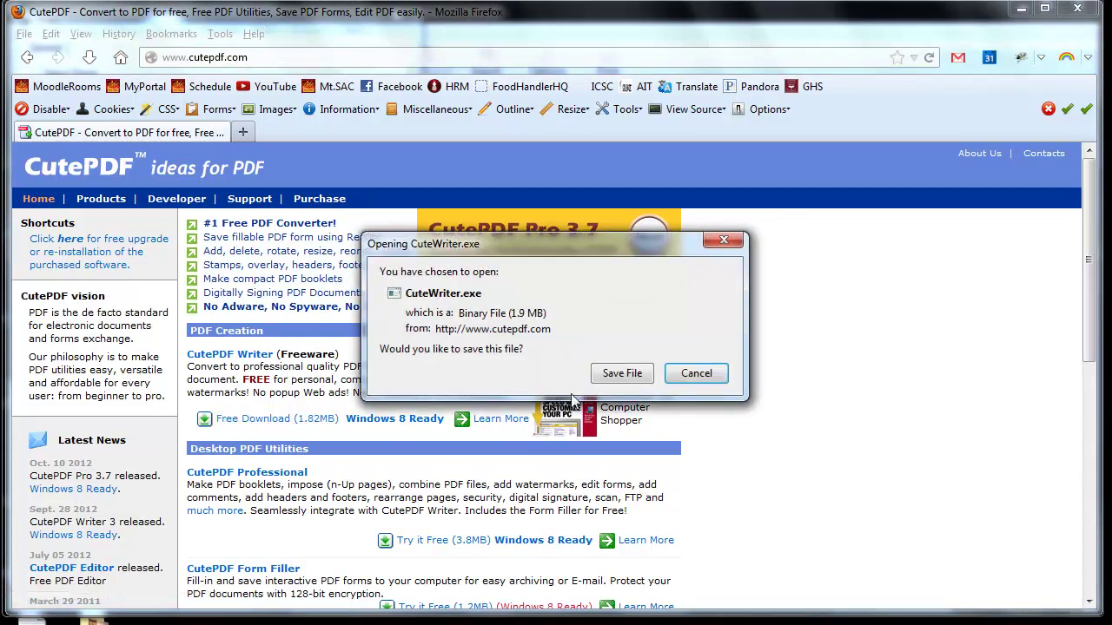
pyautogui.click(612, 373)
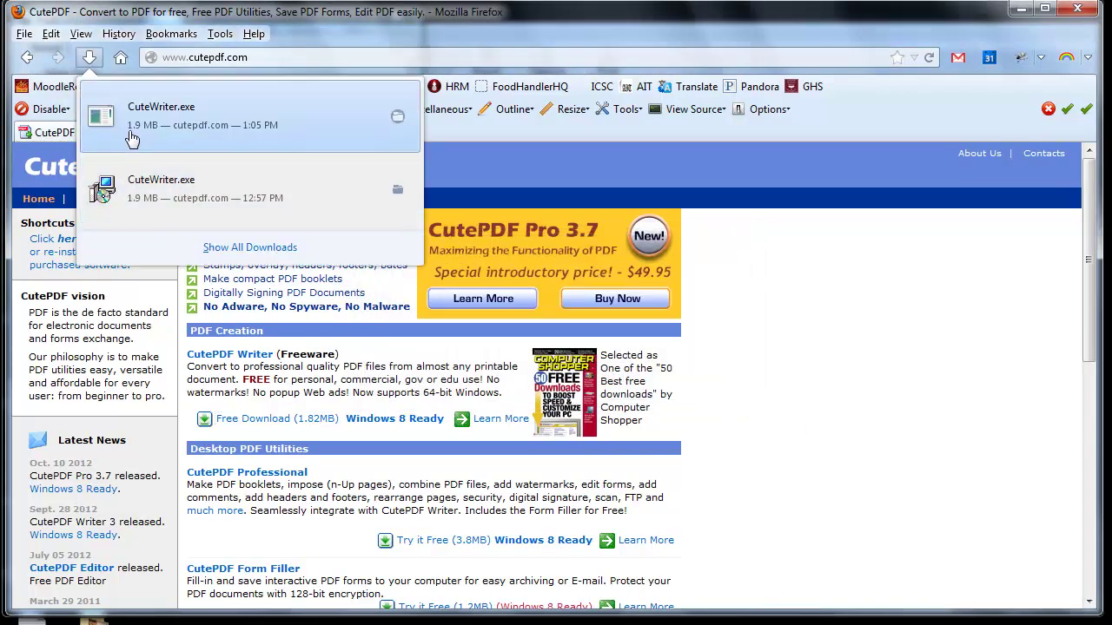
pyautogui.click(131, 139)
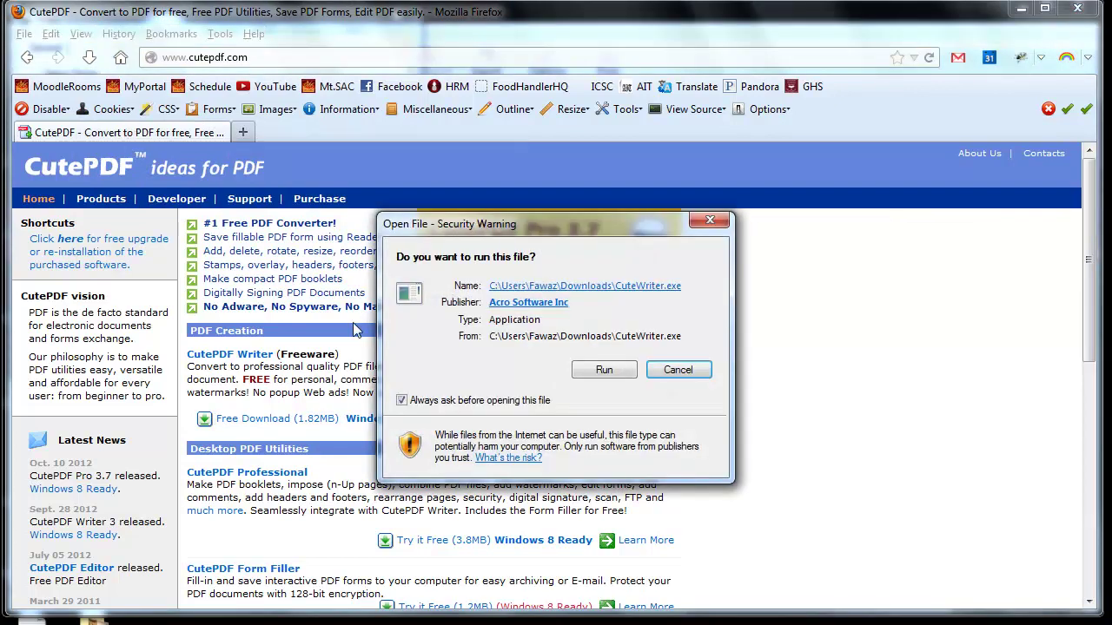
# - Allow the CutePDF Writer installer to run and accept its license agreement
pyautogui.click(603, 370)
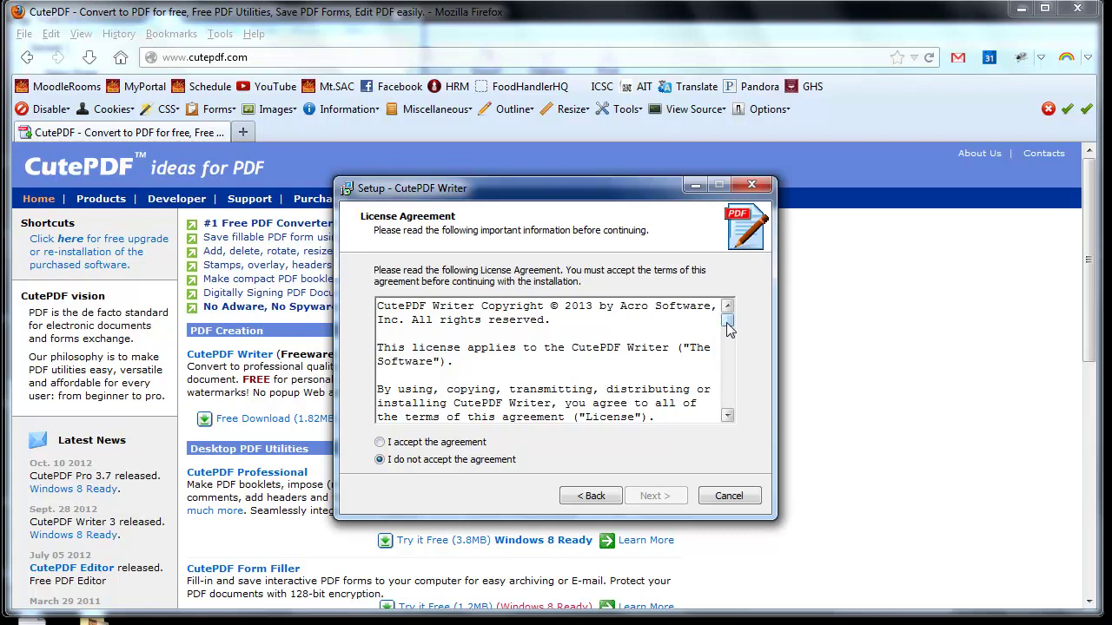
pyautogui.moveTo(728, 320); pyautogui.dragTo(729, 404)
pyautogui.click(442, 443)
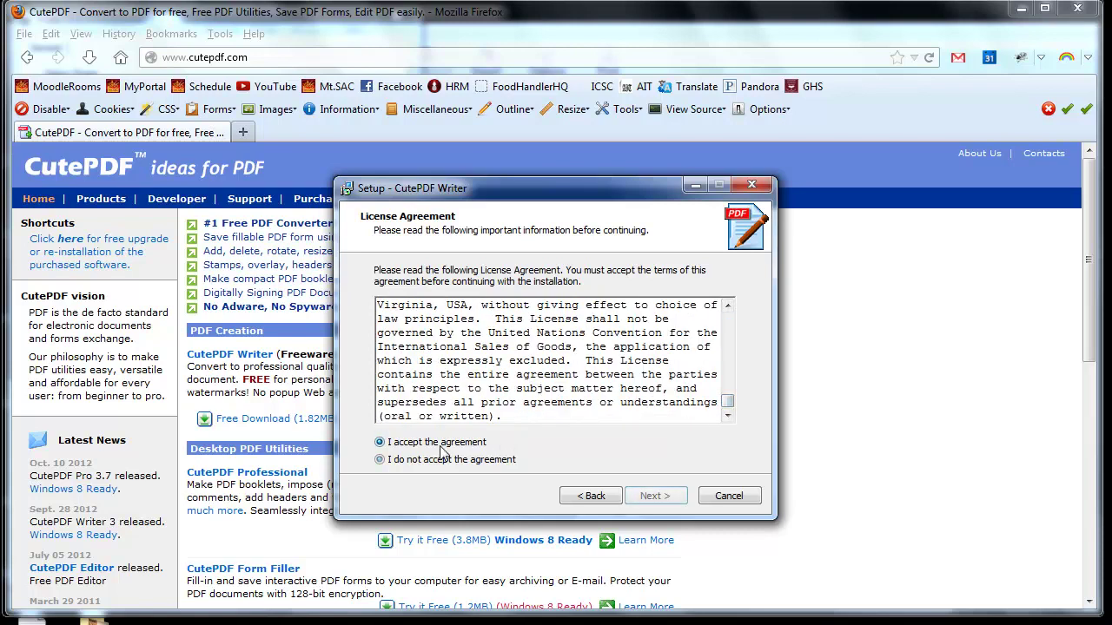
pyautogui.click(649, 498)
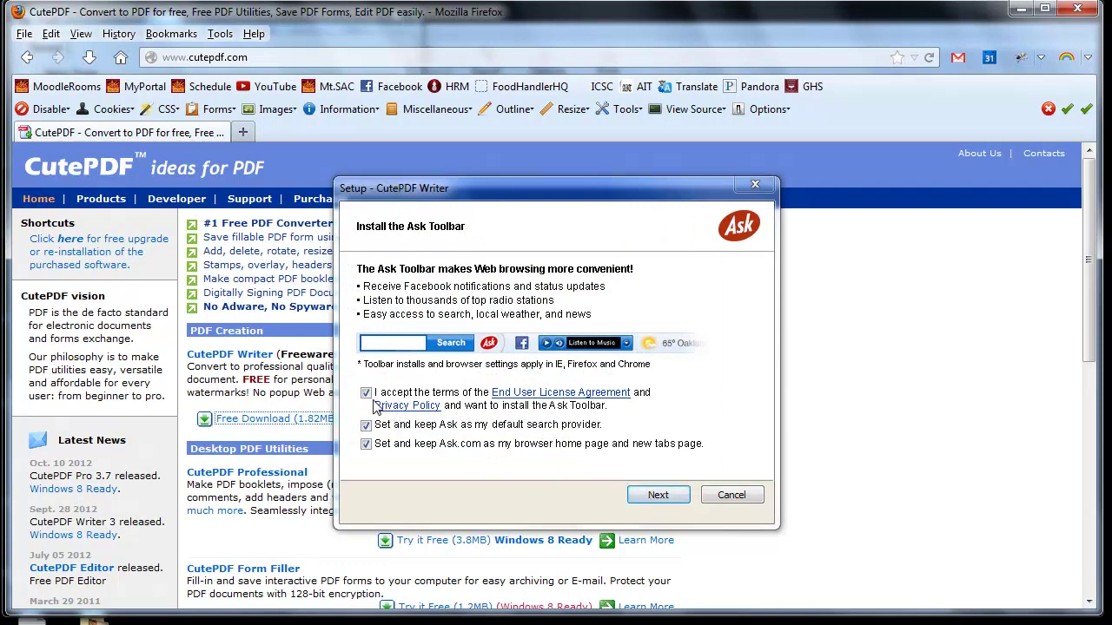
# - Decline the Ask Toolbar, Ask search, Ask.com home page and Hotspot Shield offers
pyautogui.click(366, 393)
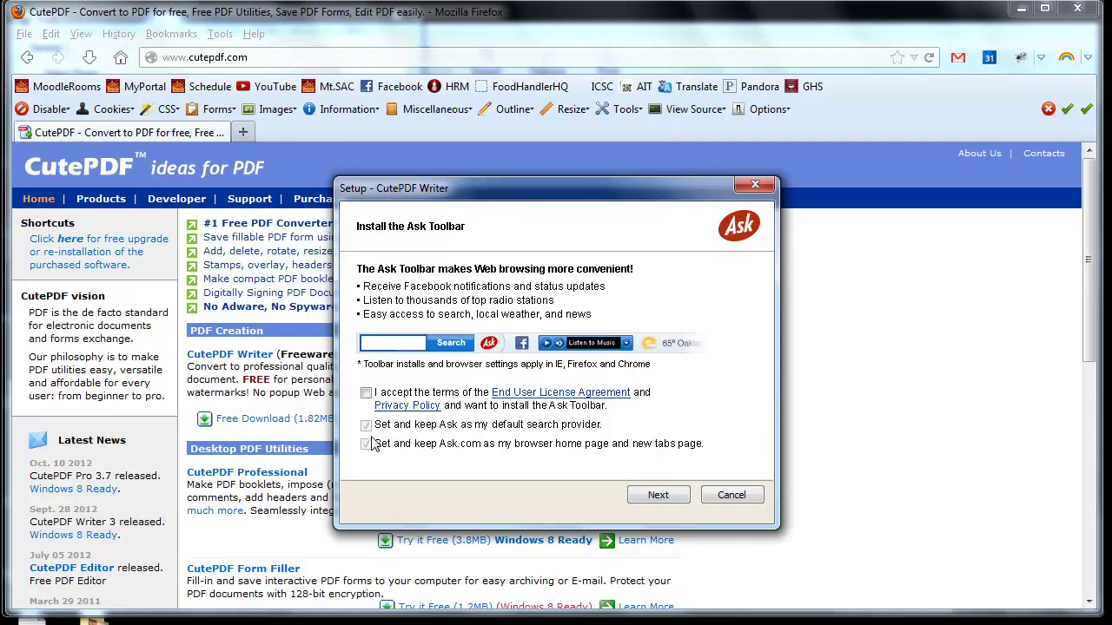
pyautogui.click(366, 394)
pyautogui.click(366, 424)
pyautogui.click(365, 443)
pyautogui.click(365, 393)
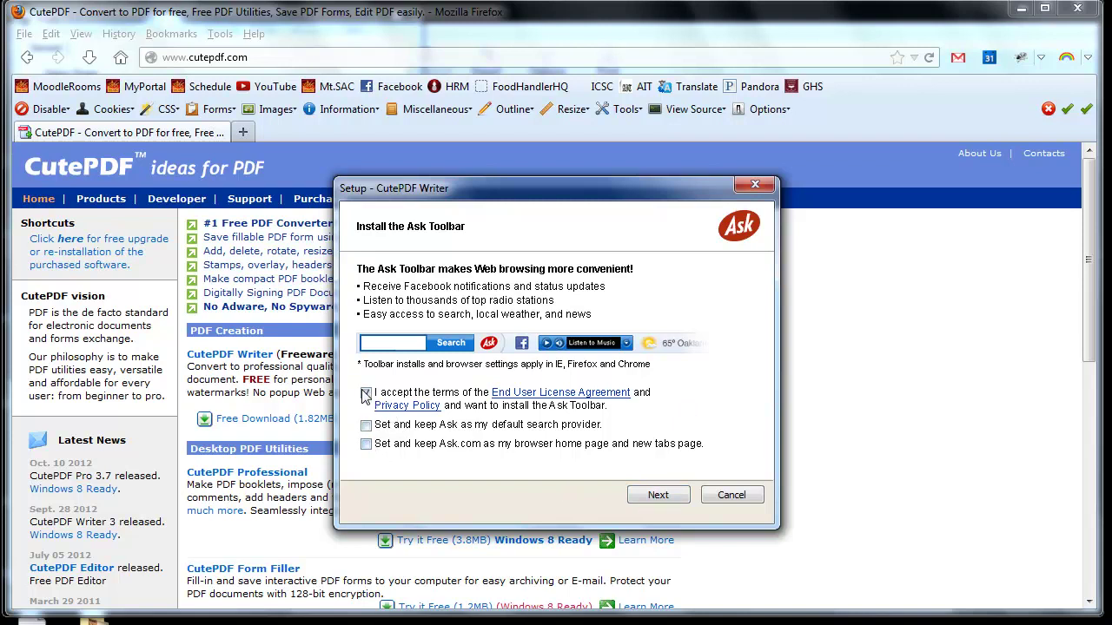
pyautogui.click(657, 496)
pyautogui.click(365, 448)
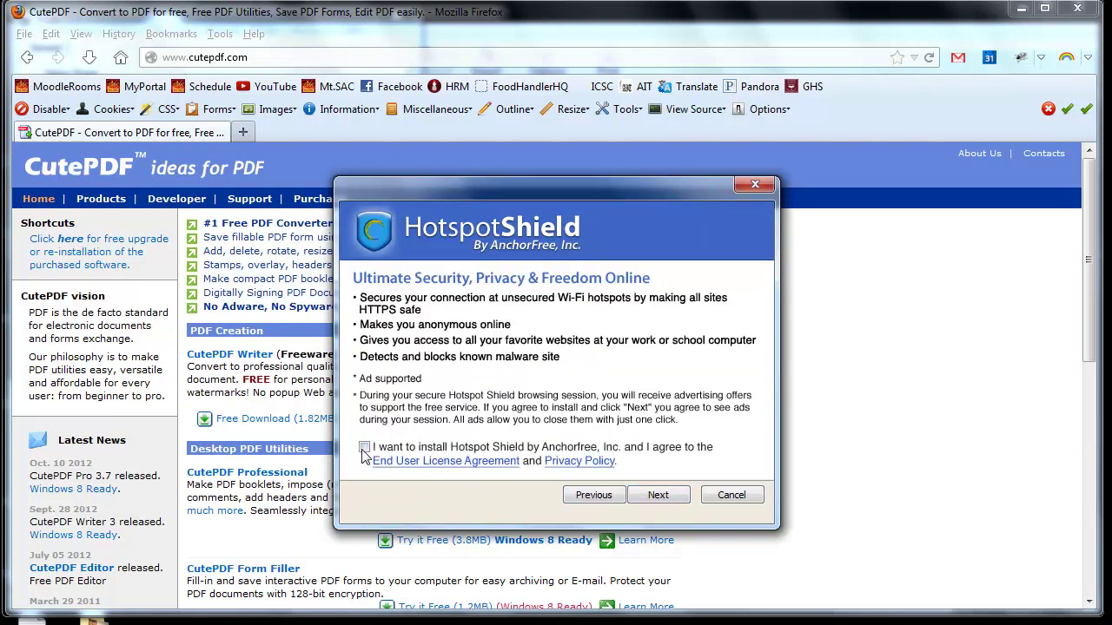
pyautogui.click(659, 496)
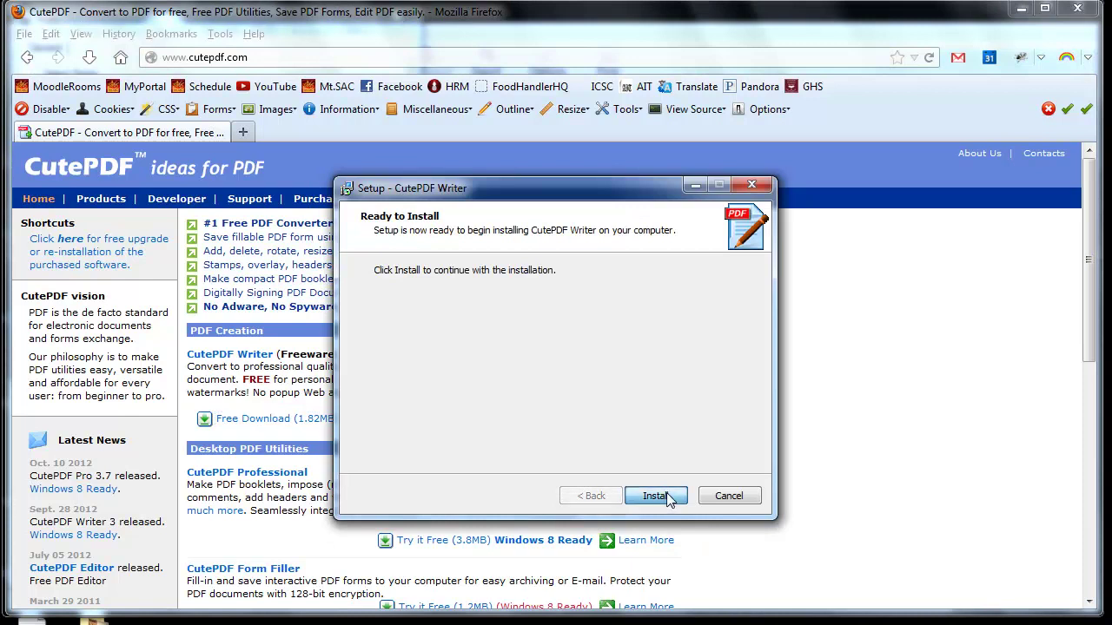
# - Install CutePDF Writer, agreeing to download the free PS2PDF converter
pyautogui.click(656, 496)
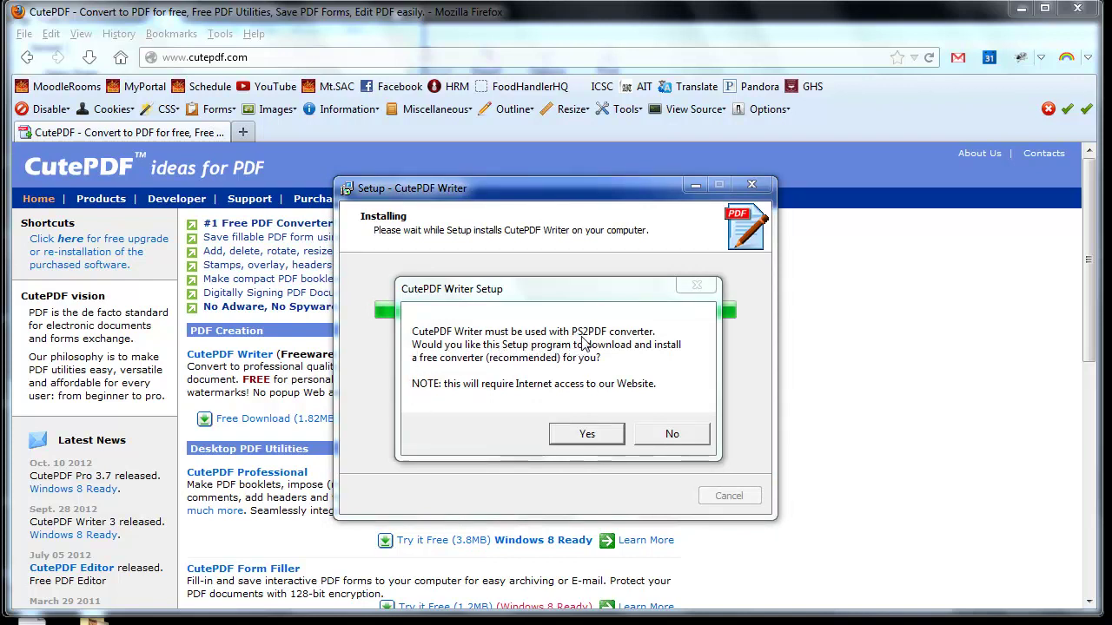
pyautogui.click(594, 439)
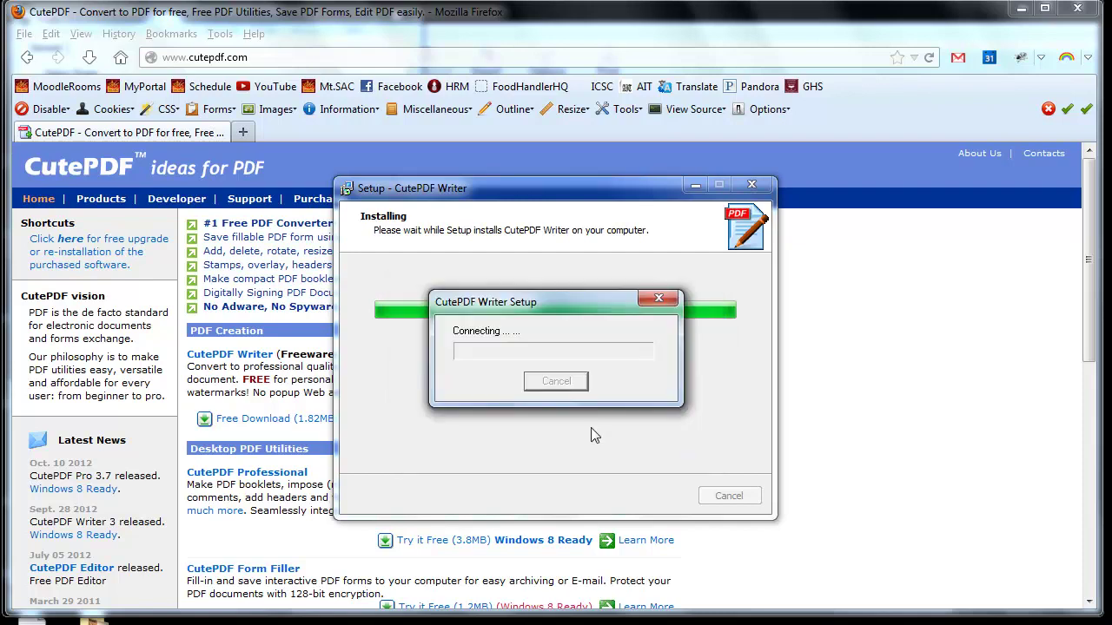
pyautogui.click(954, 549)
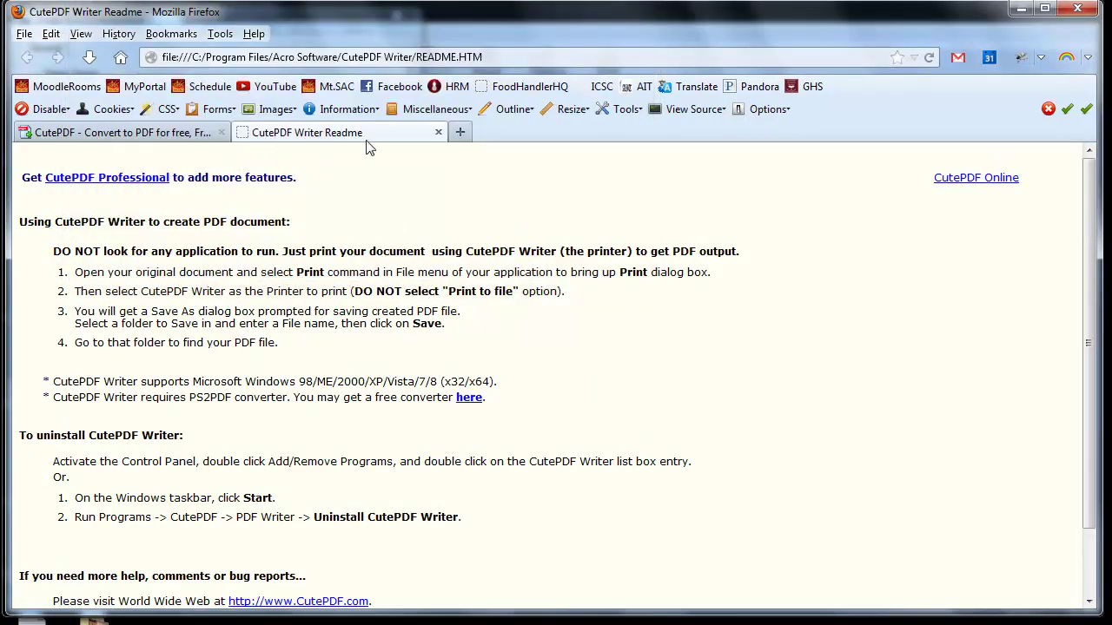
# - Close the CutePDF Writer Readme tab and the Firefox window
pyautogui.click(439, 133)
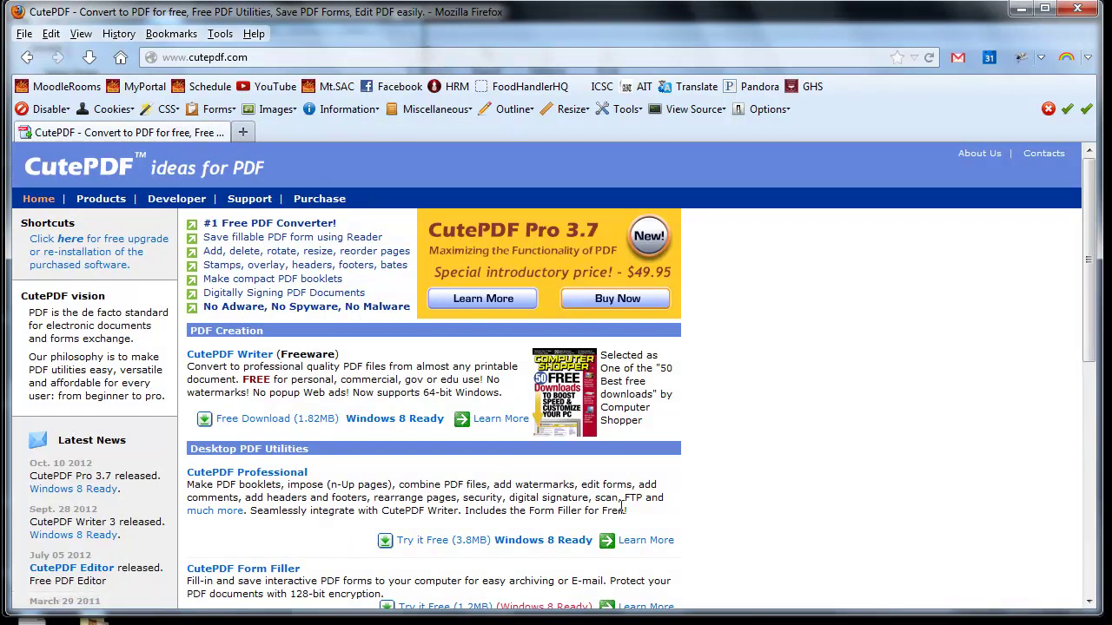
pyautogui.click(1078, 10)
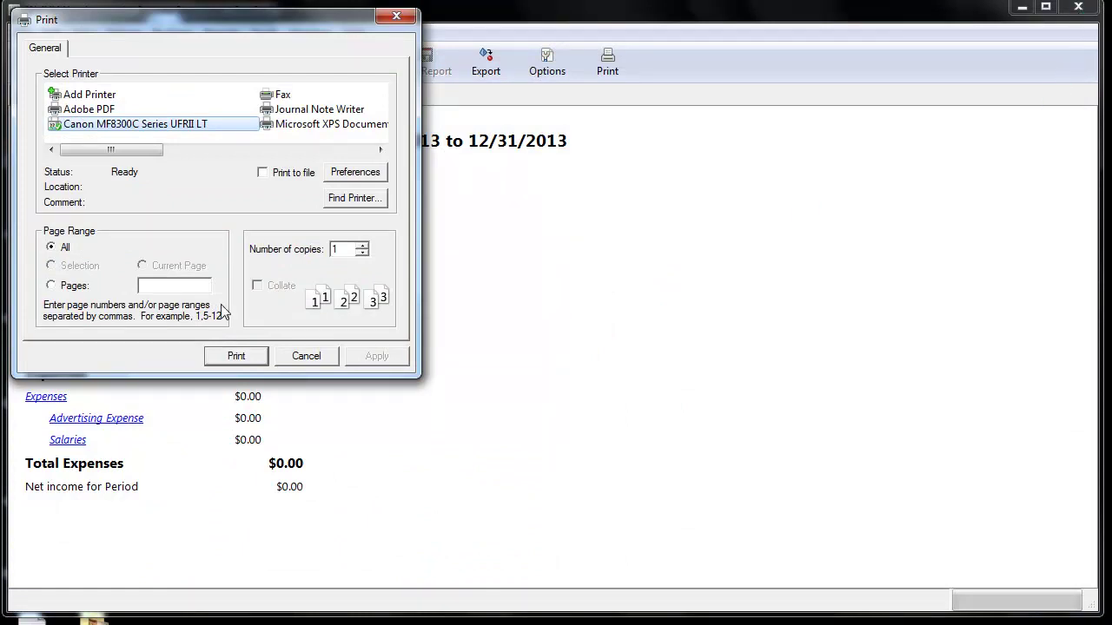
# - Cancel the open Print dialog and reprint the Income Statement to CutePDF Writer
pyautogui.click(300, 358)
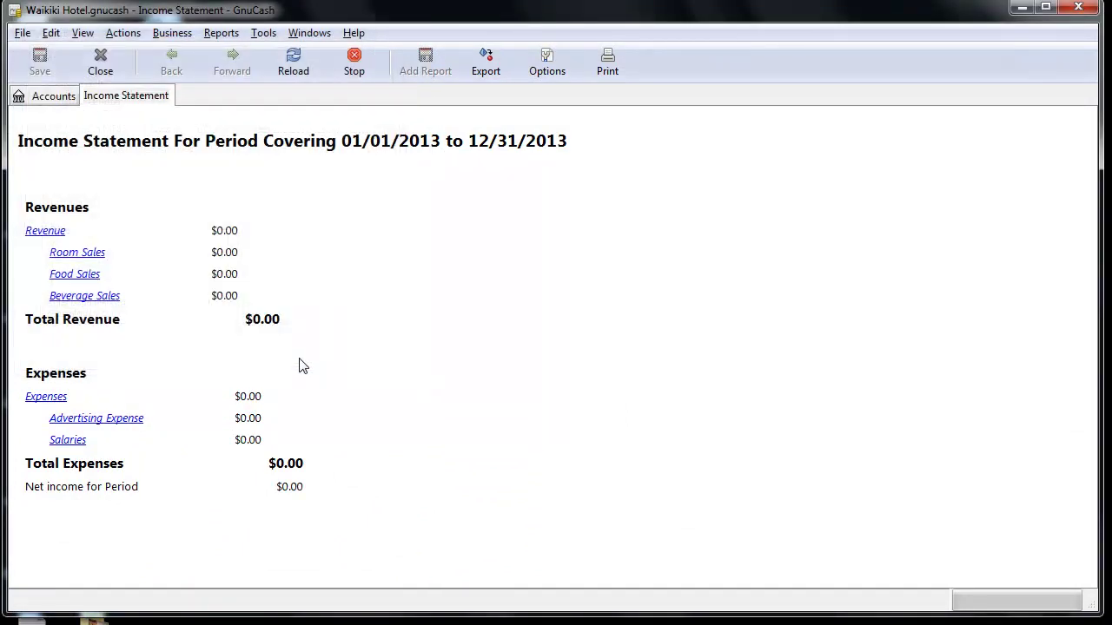
pyautogui.click(26, 35)
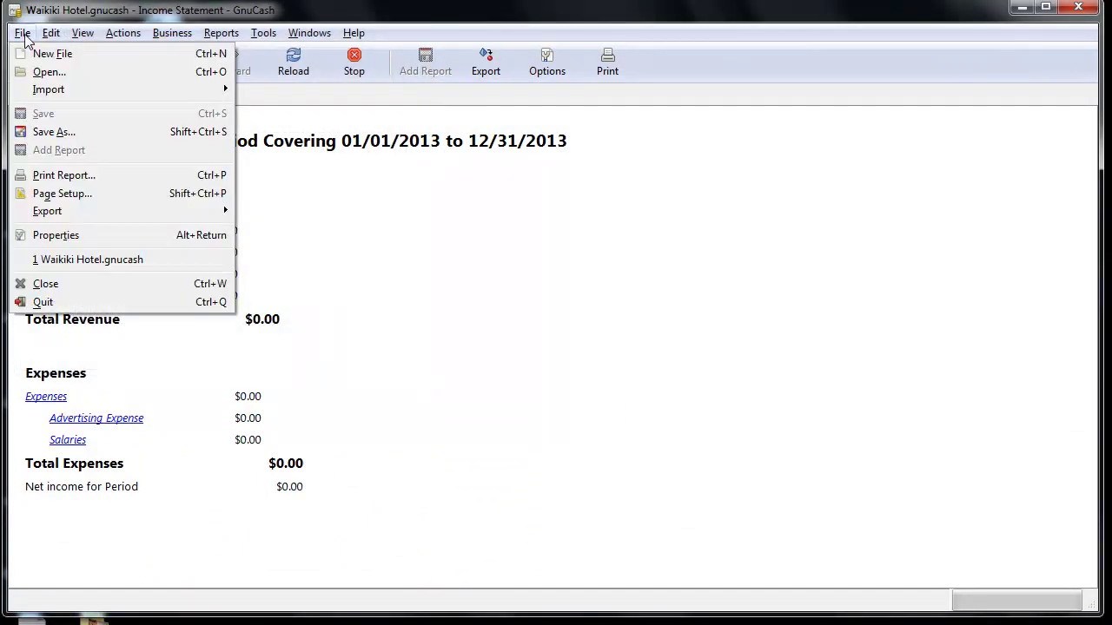
pyautogui.click(62, 176)
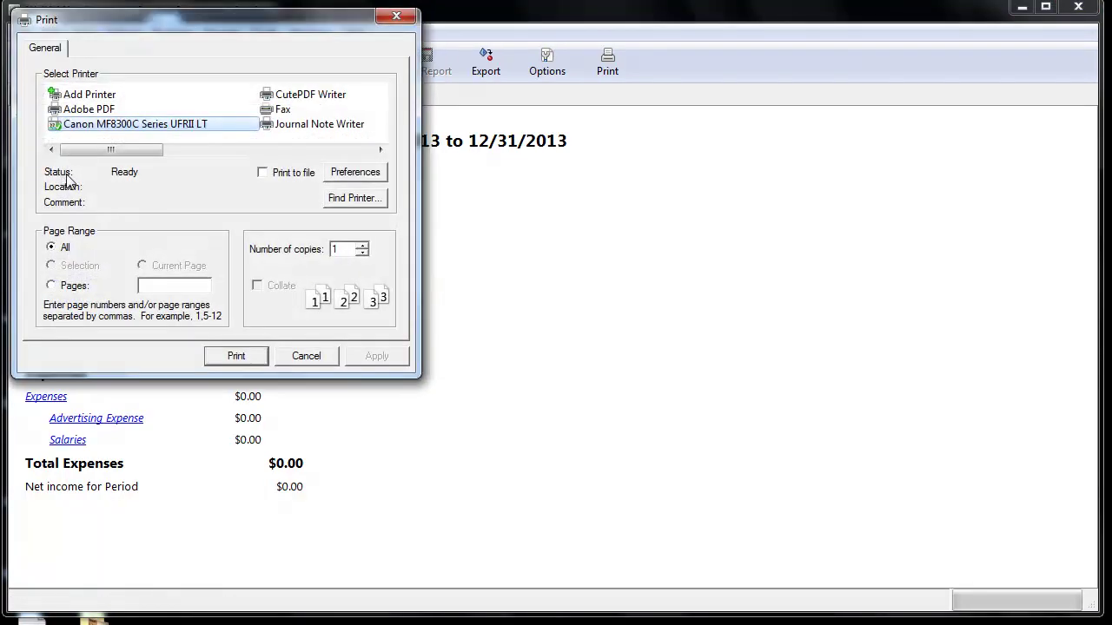
pyautogui.moveTo(109, 150); pyautogui.dragTo(172, 163)
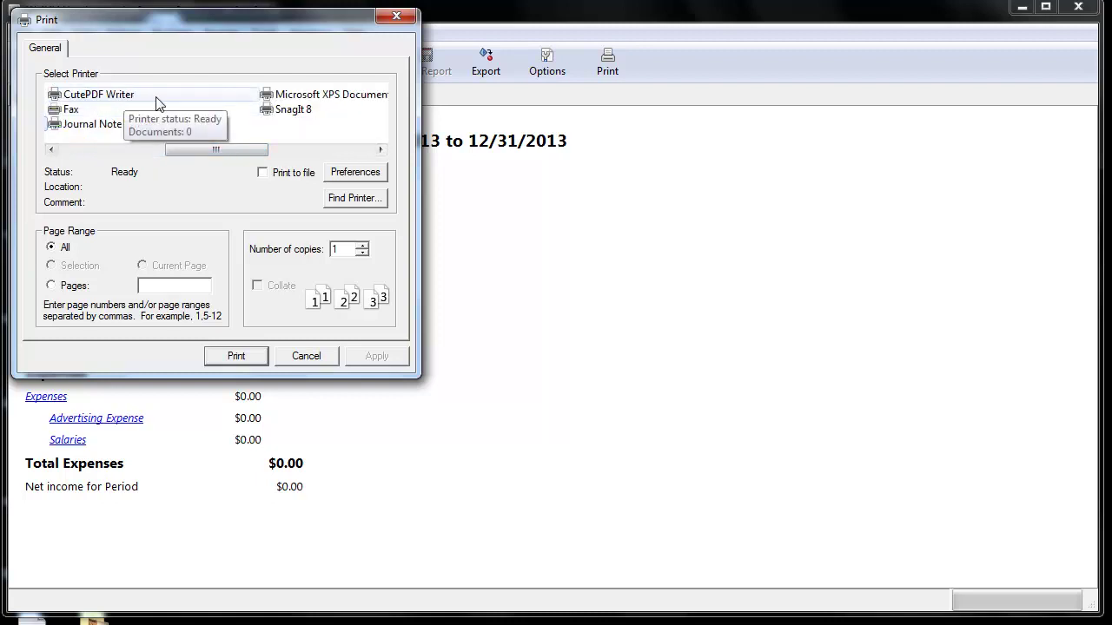
pyautogui.click(118, 97)
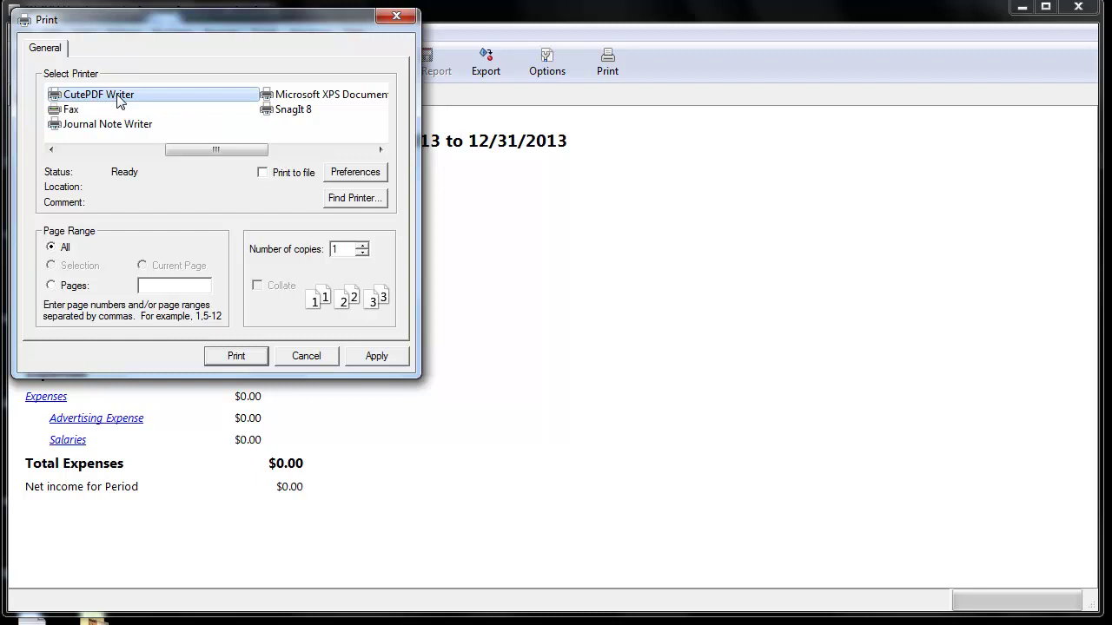
pyautogui.click(258, 357)
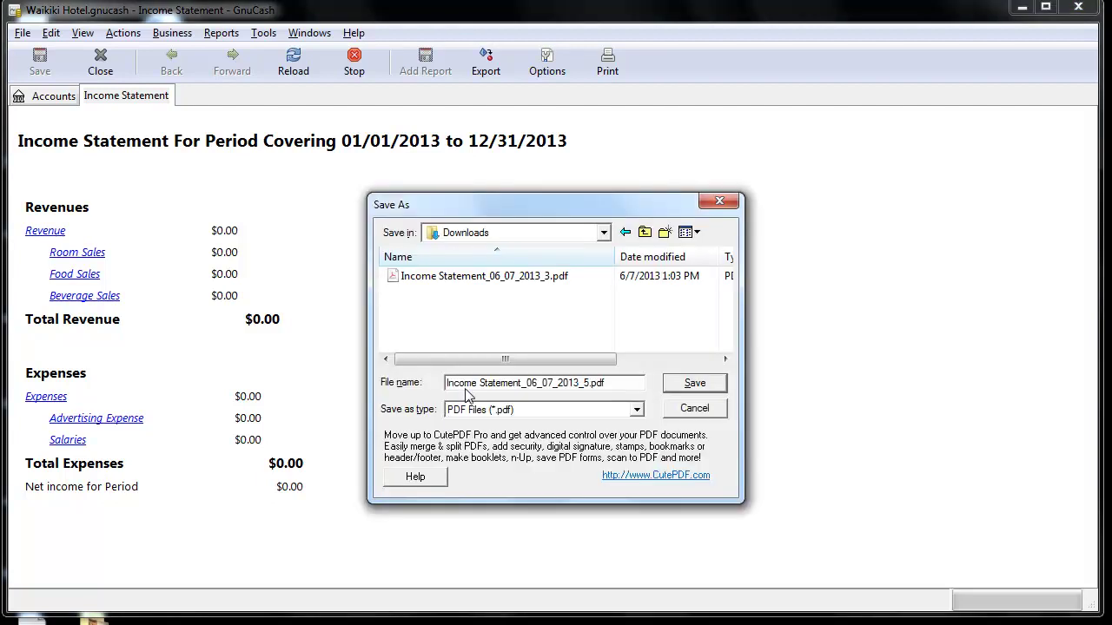
# - Save the CutePDF output in Downloads as secondPDF.pdf
pyautogui.moveTo(466, 383); pyautogui.dragTo(558, 383)
pyautogui.click(583, 384)
pyautogui.moveTo(587, 383); pyautogui.dragTo(432, 387)
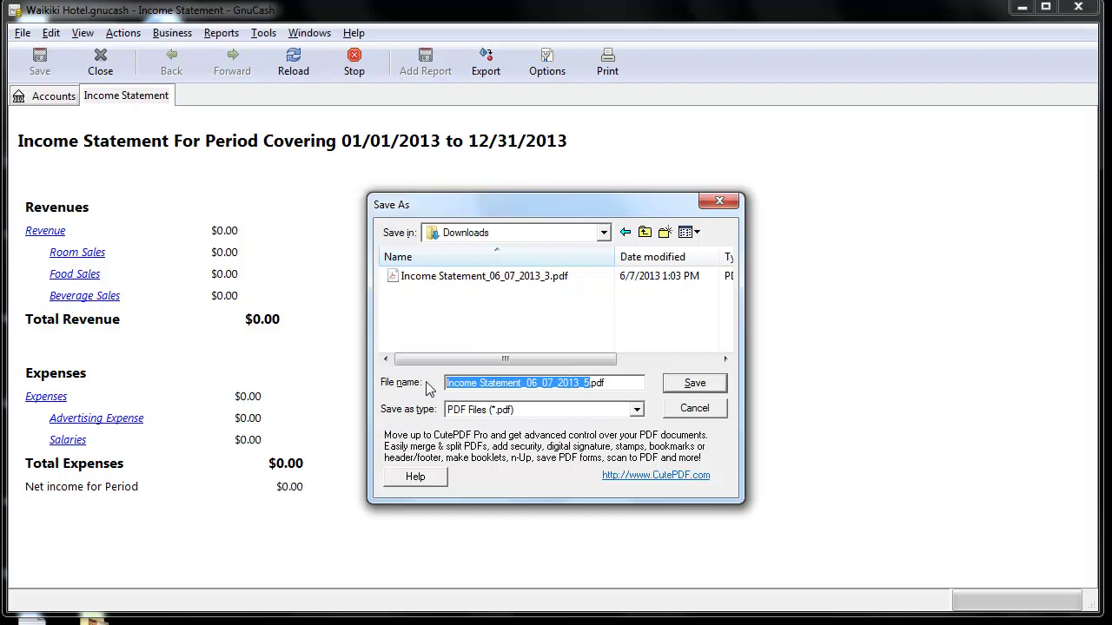
pyautogui.write('secondPDF')
pyautogui.click(695, 383)
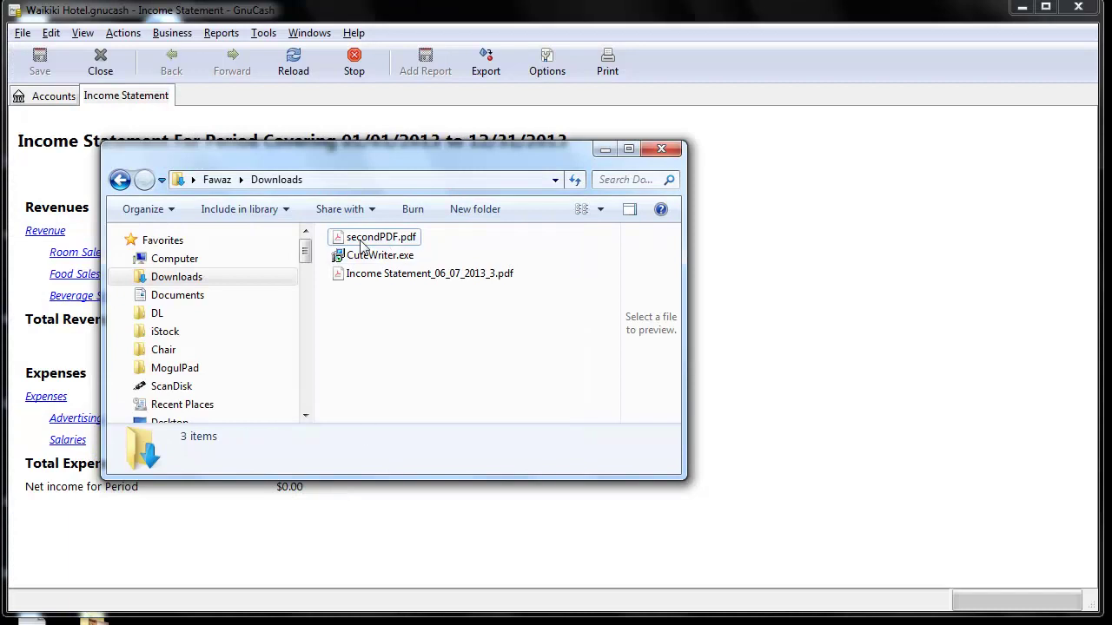
# - Select secondPDF.pdf in Downloads to view its details and preview
pyautogui.click(347, 240)
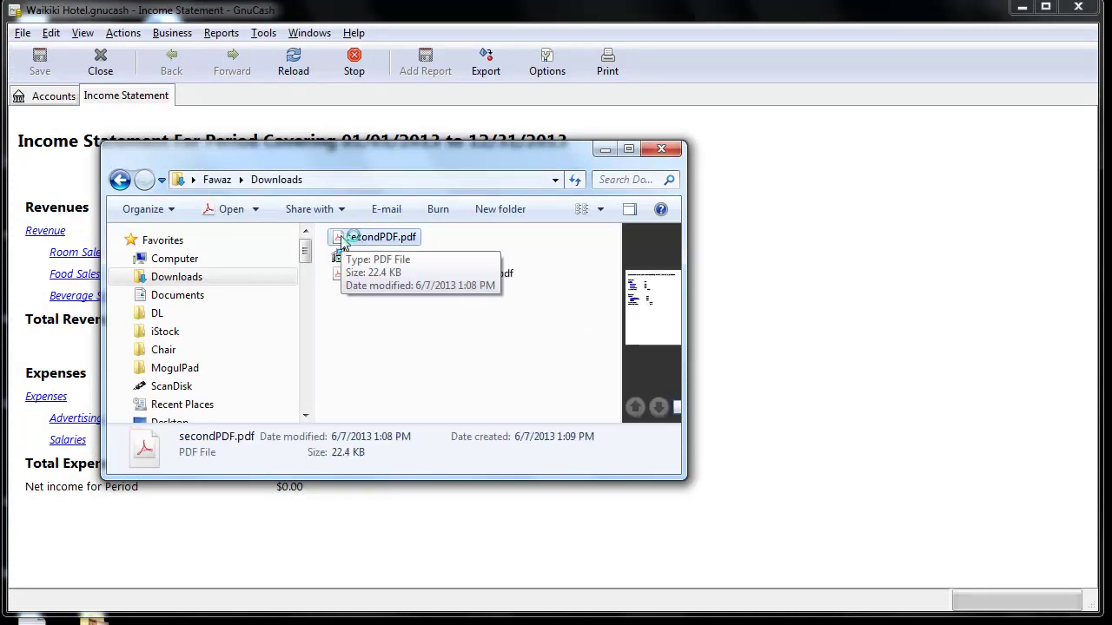